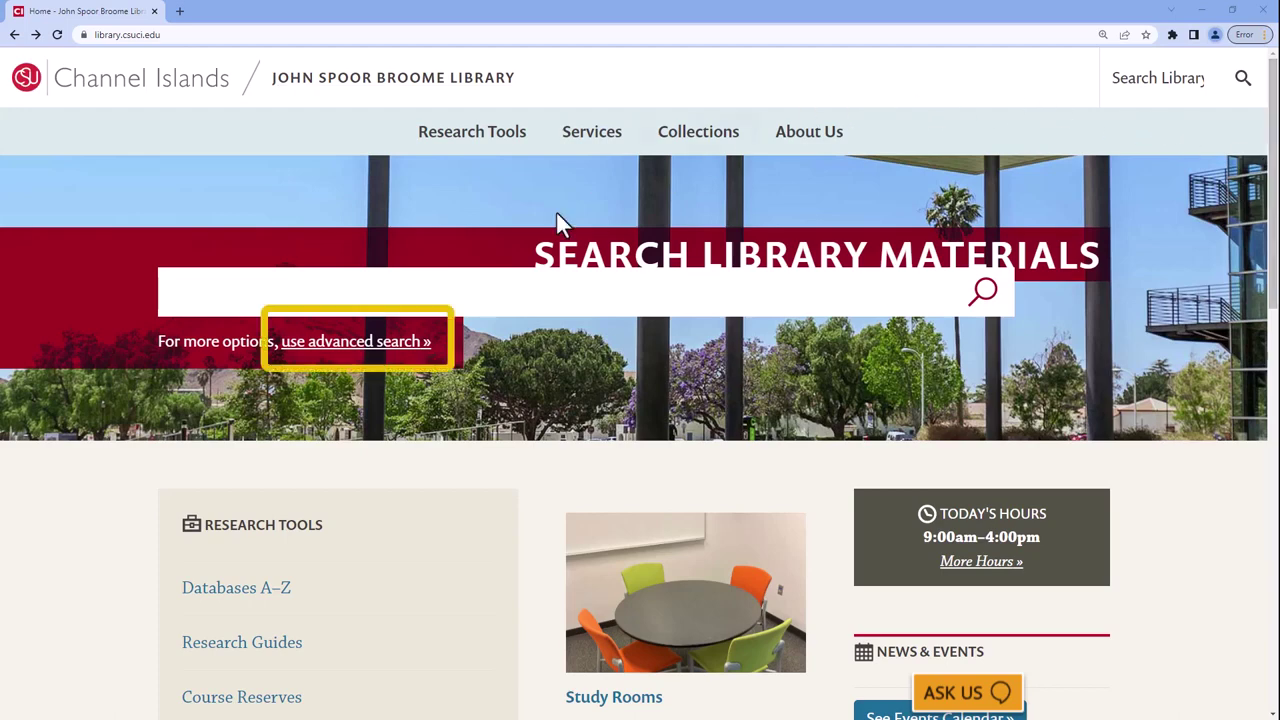
Open the library's advanced search and review the available search fields, Boolean operators and material types.
left_click(356, 352)
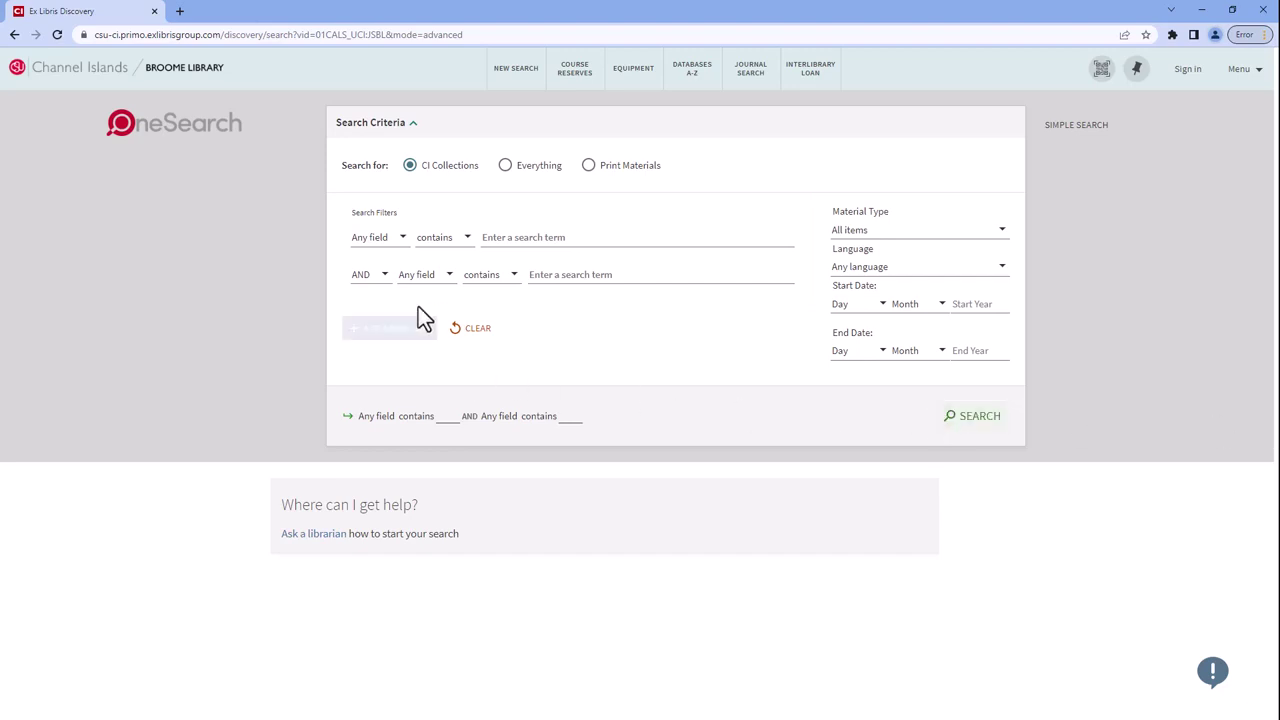
left_click(405, 245)
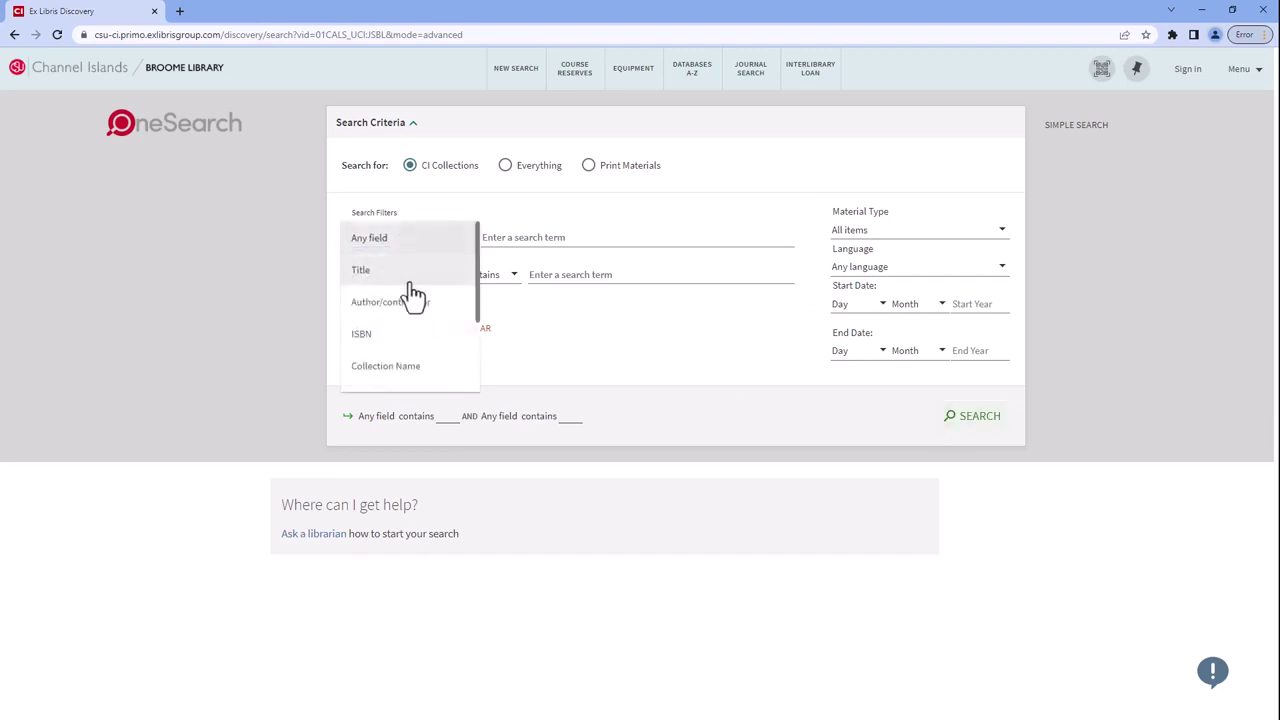
left_click(327, 277)
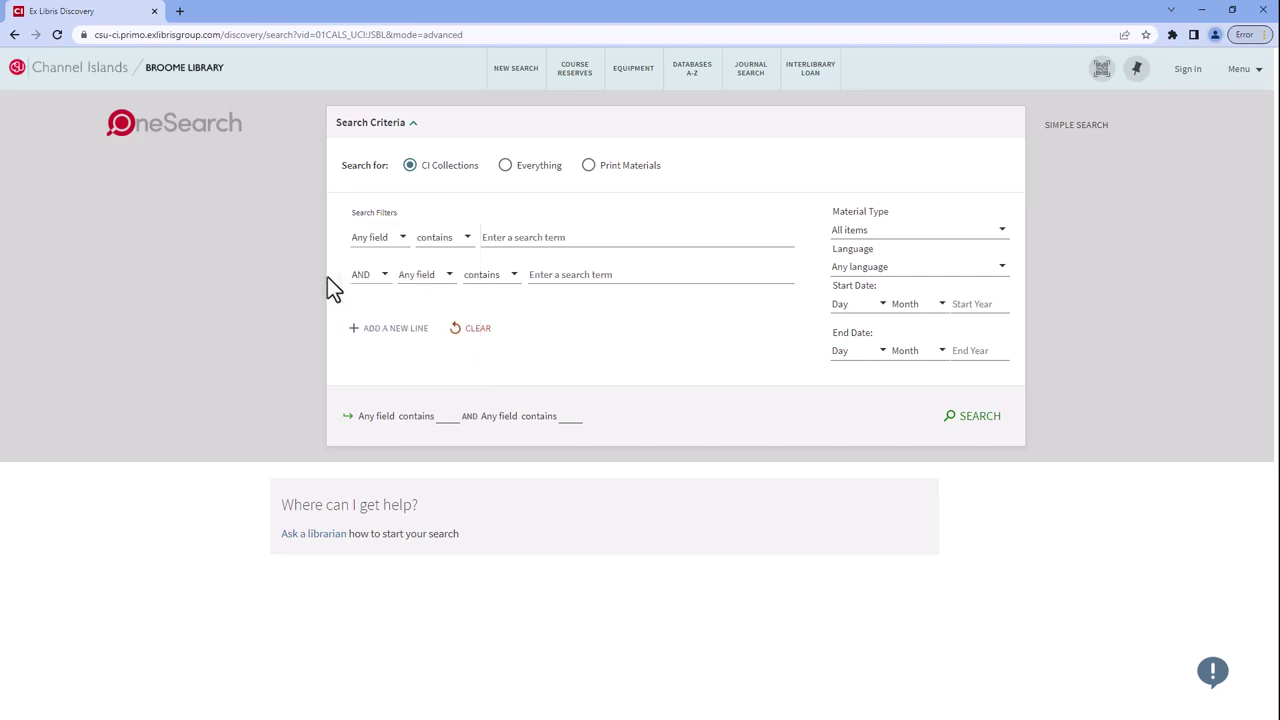
left_click(388, 280)
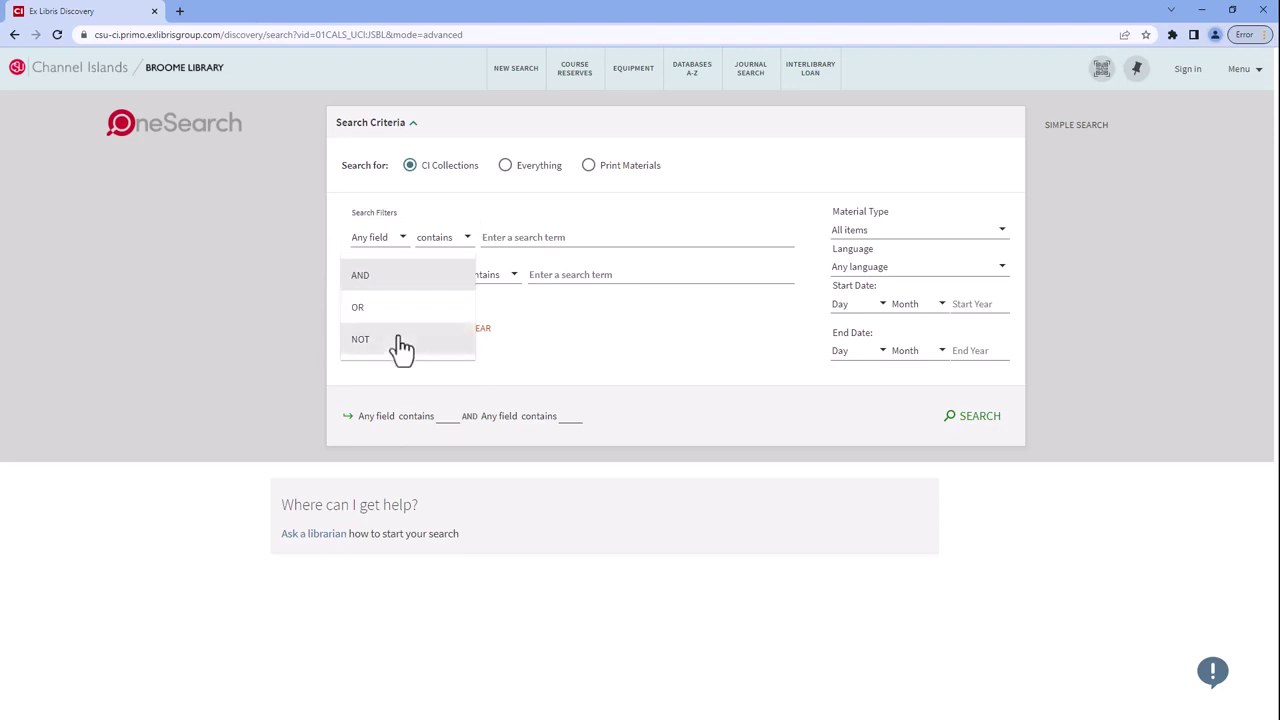
left_click(290, 288)
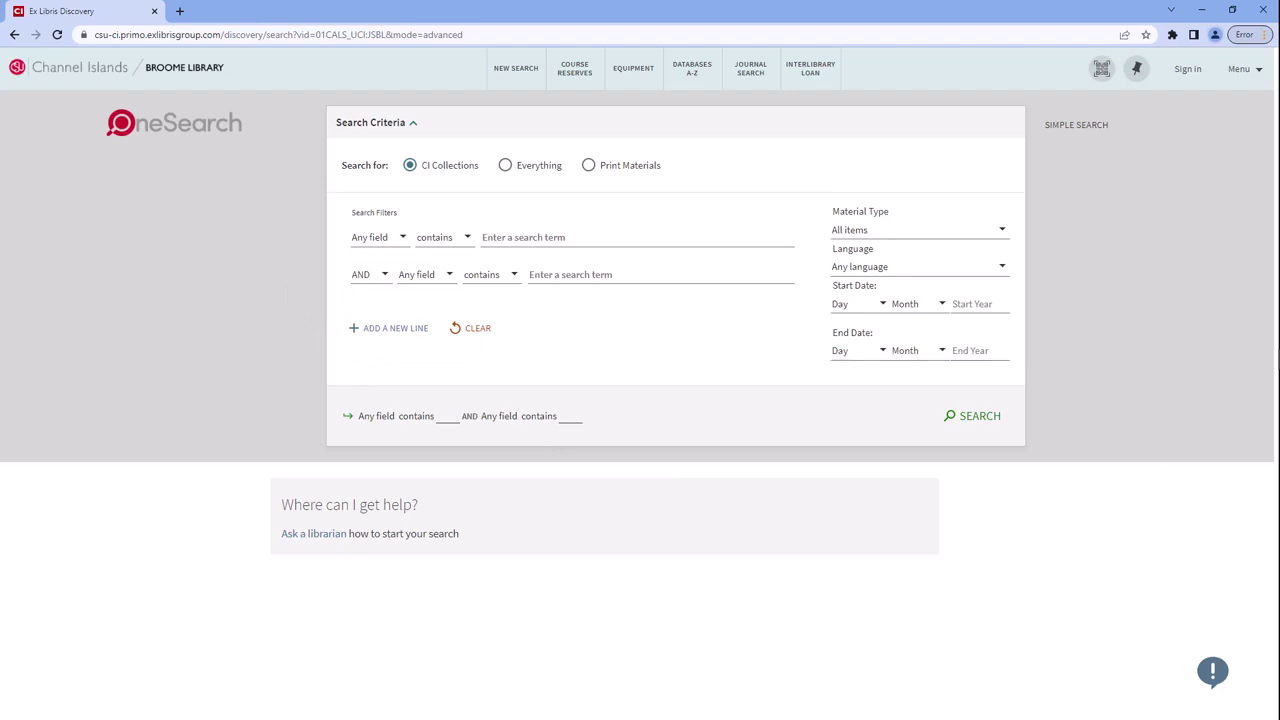
left_click(992, 232)
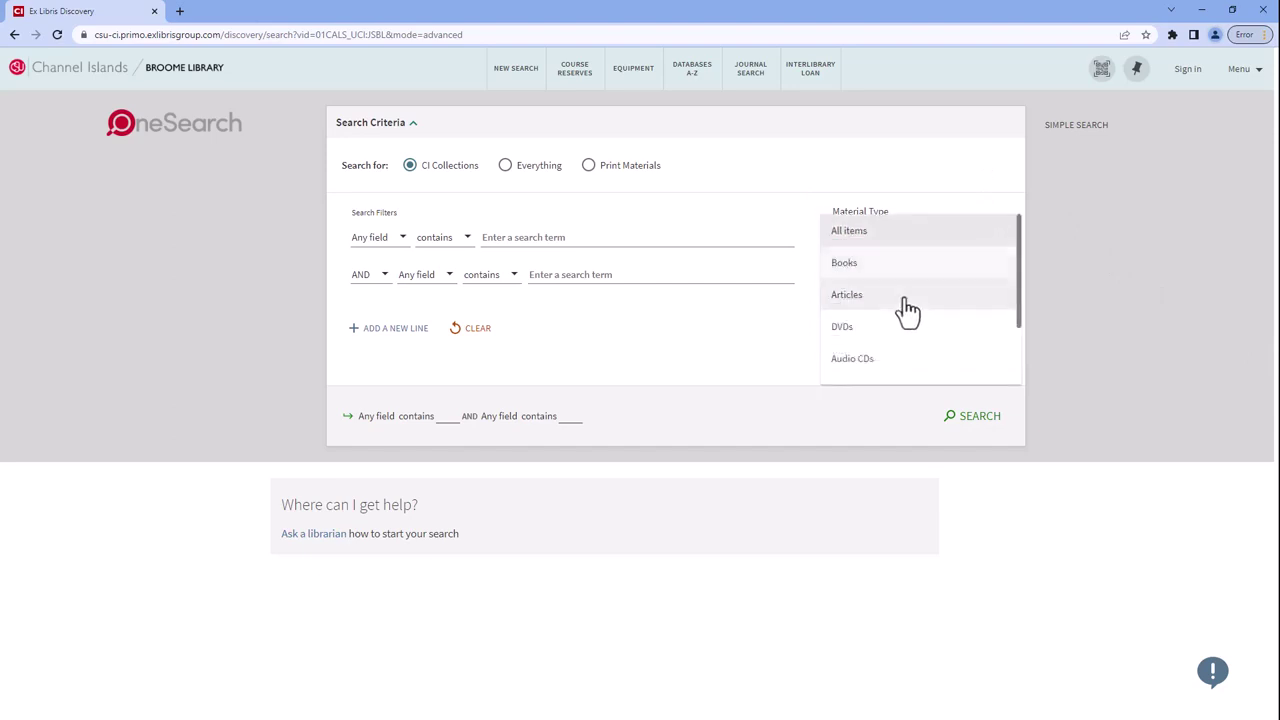
left_click(1101, 247)
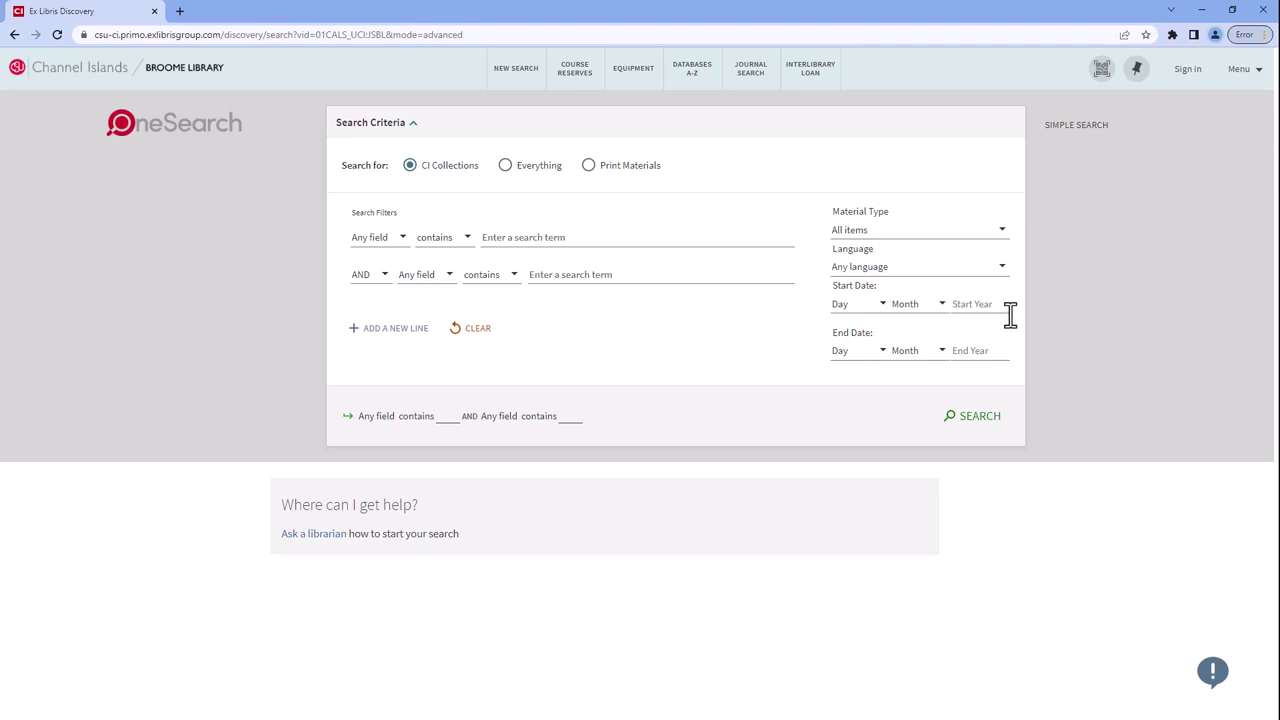
Run an advanced search for any field containing student loan forgiveness AND any field containing "United States".
key("Tab")
type("student loa")
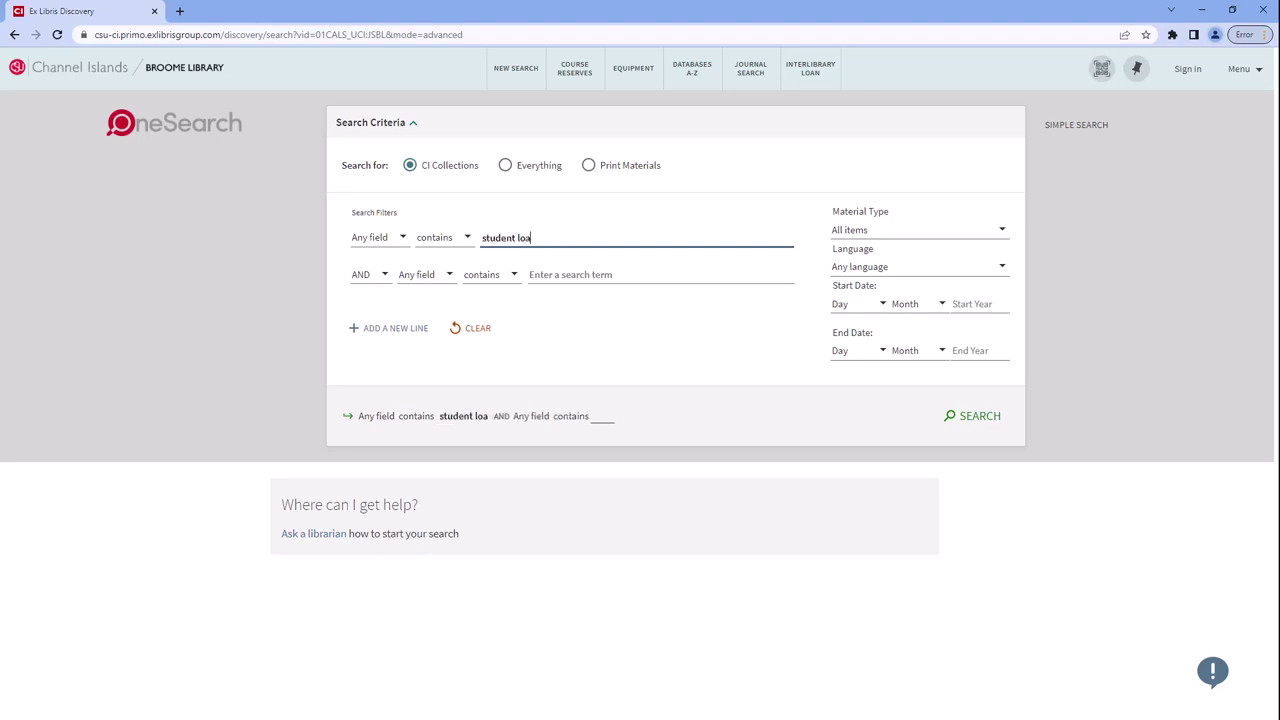
type("n forgiveness")
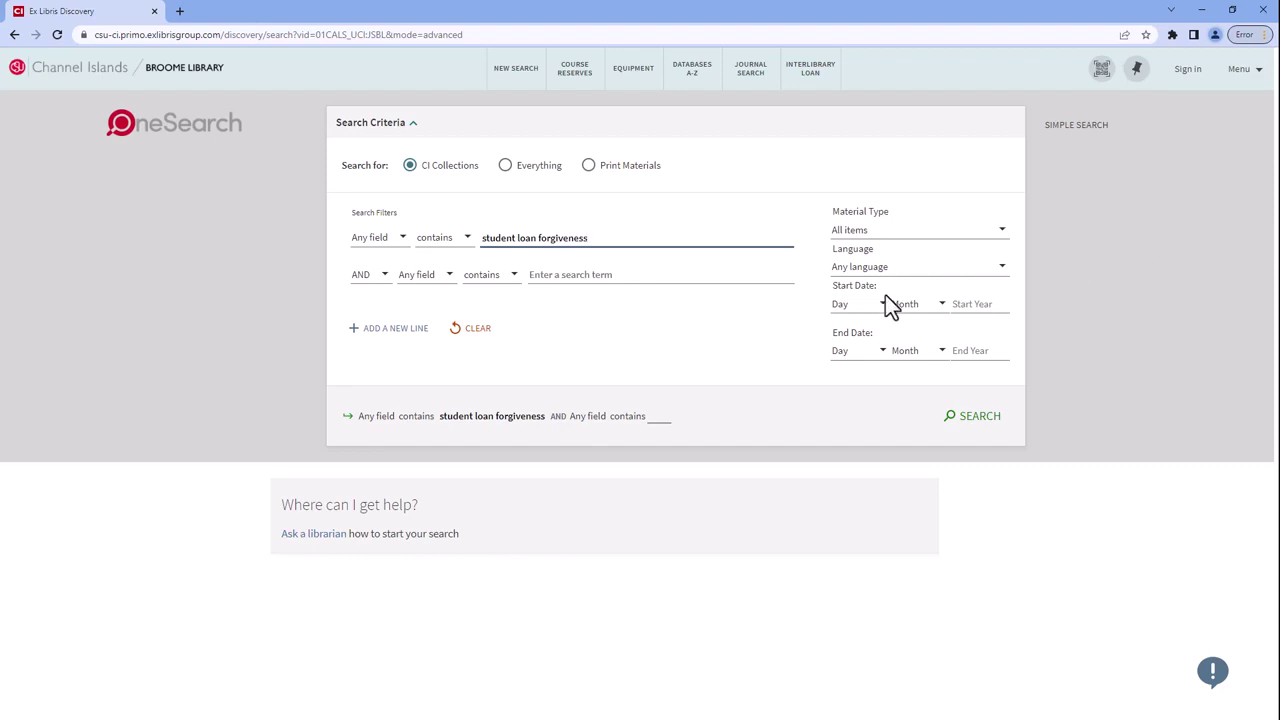
left_click(686, 281)
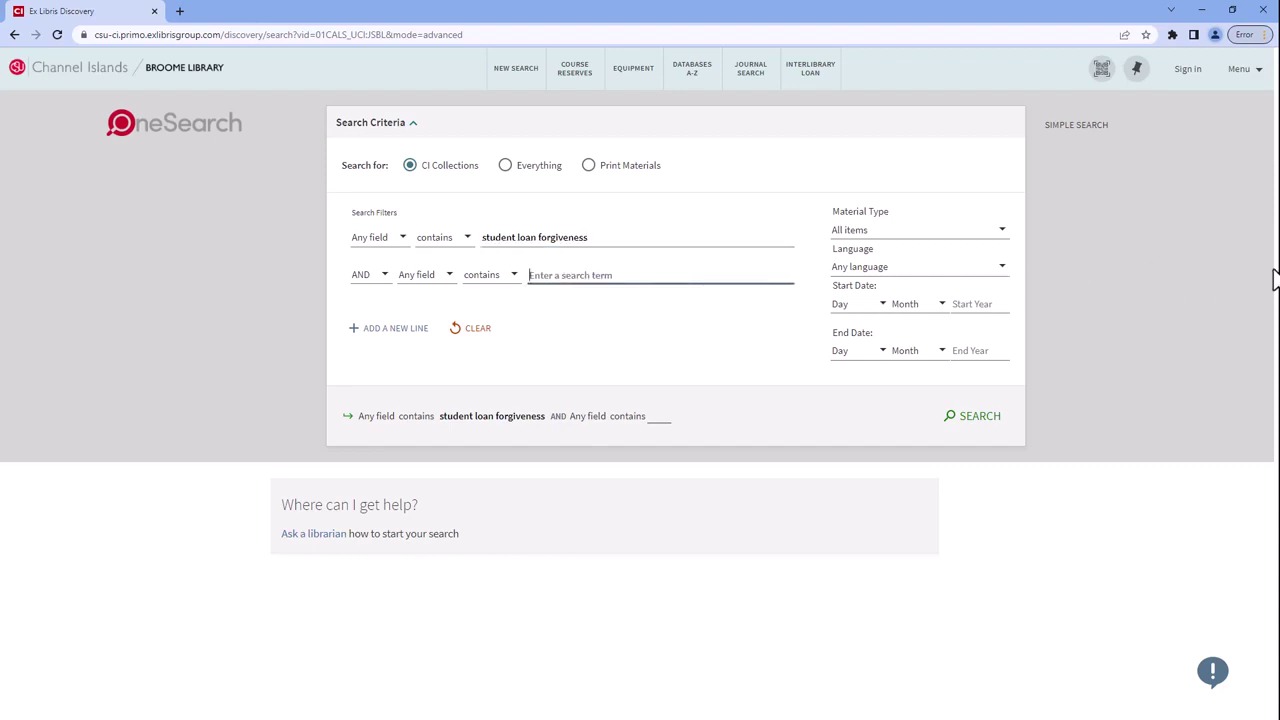
type("\"United States\"")
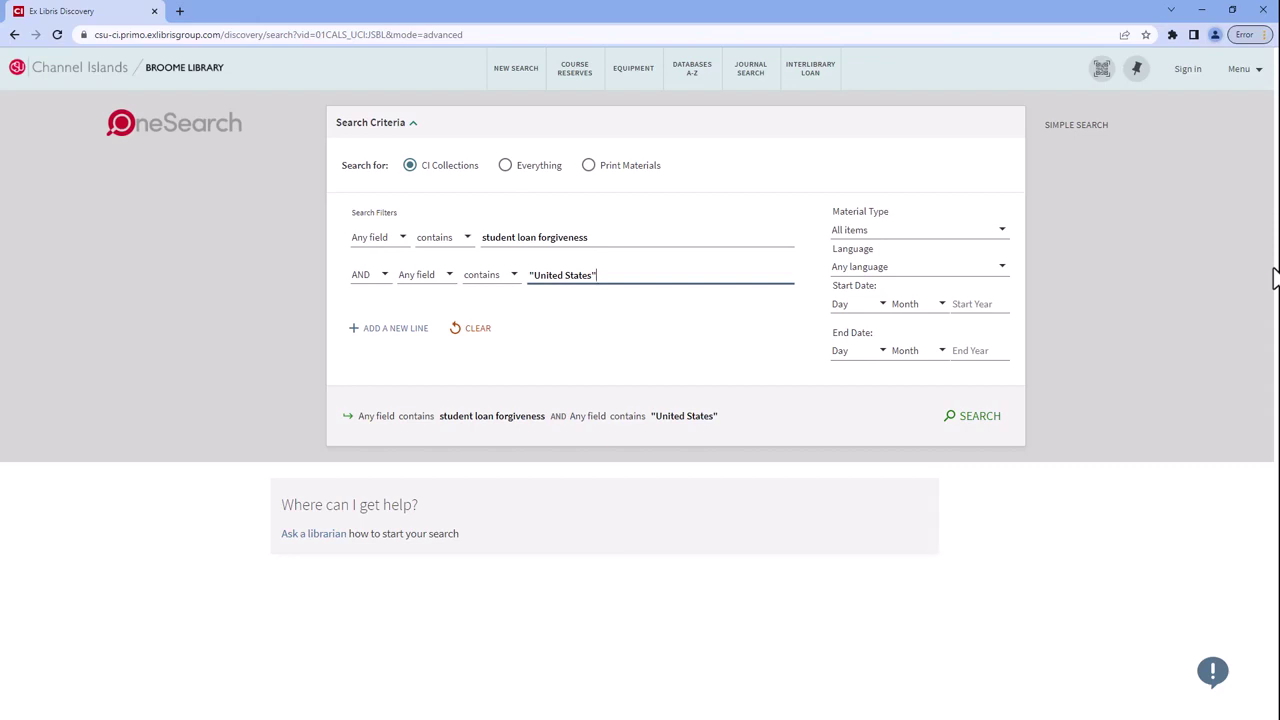
left_click(980, 418)
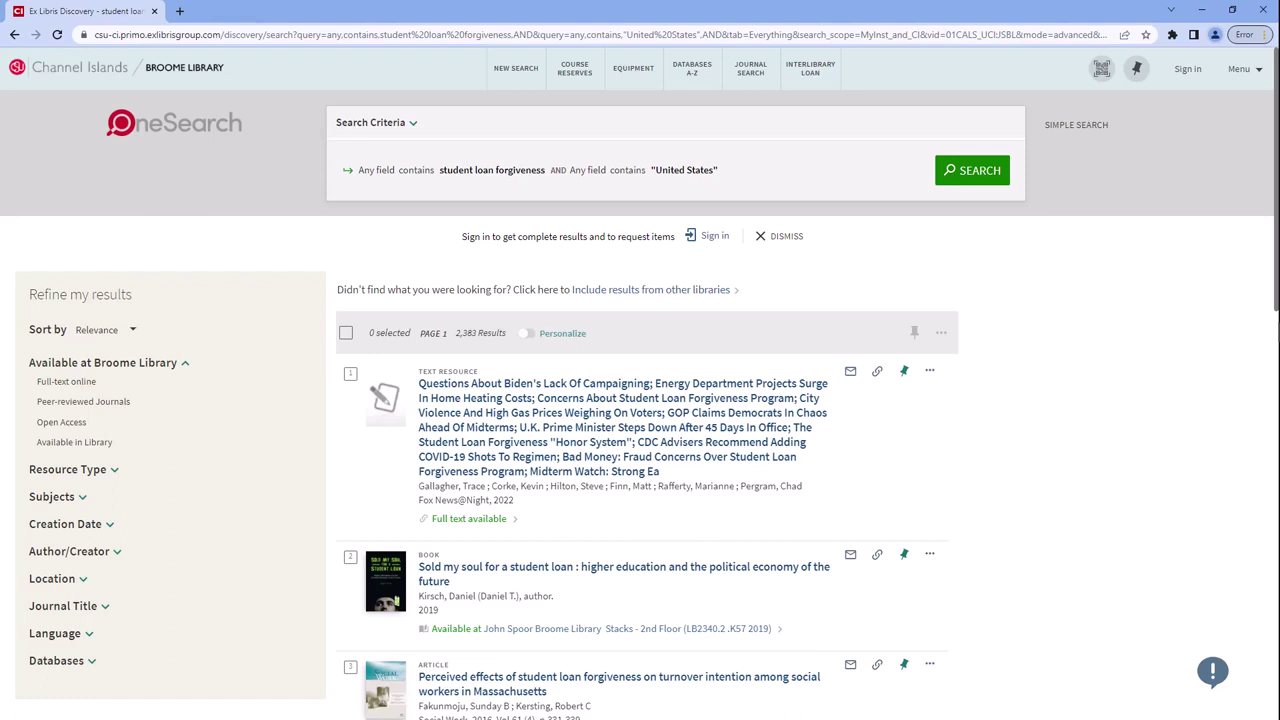
View the citation and permalink of the article "Perceived effects of student loan forgiveness on turnover intention among social workers in Massachusetts", then close its record.
scroll(1231, 446, "down", 2)
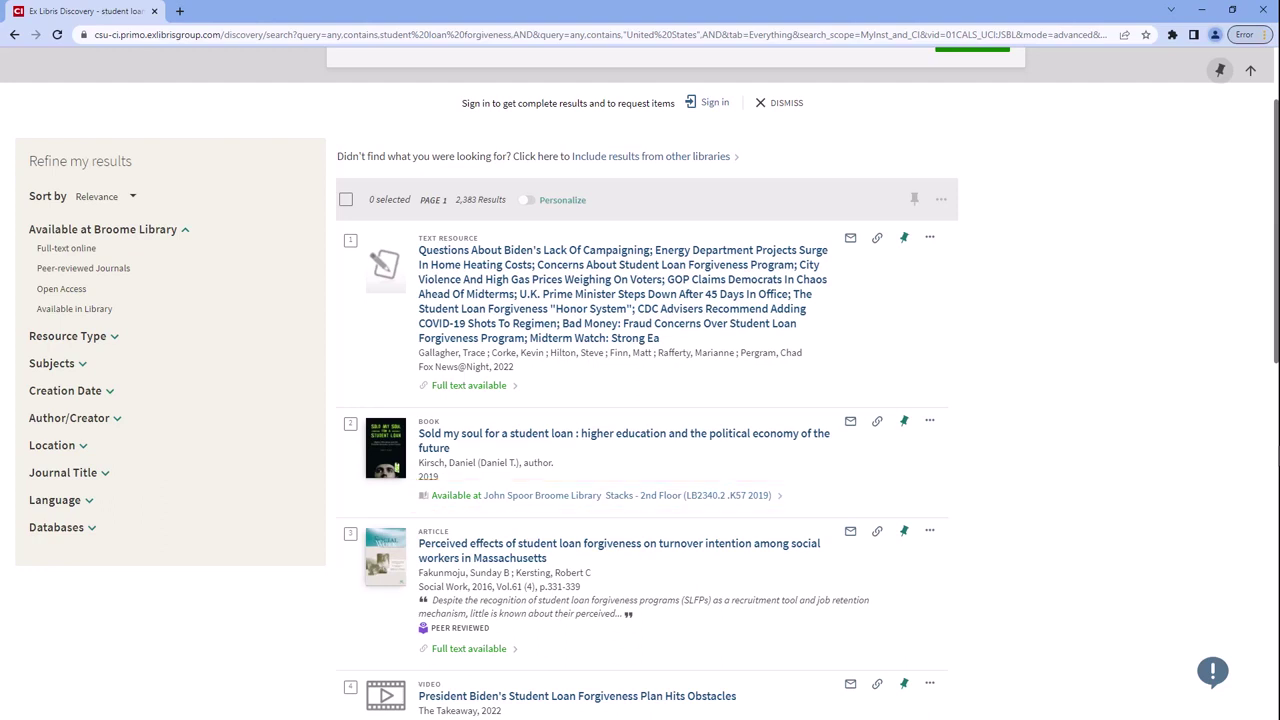
left_click(545, 558)
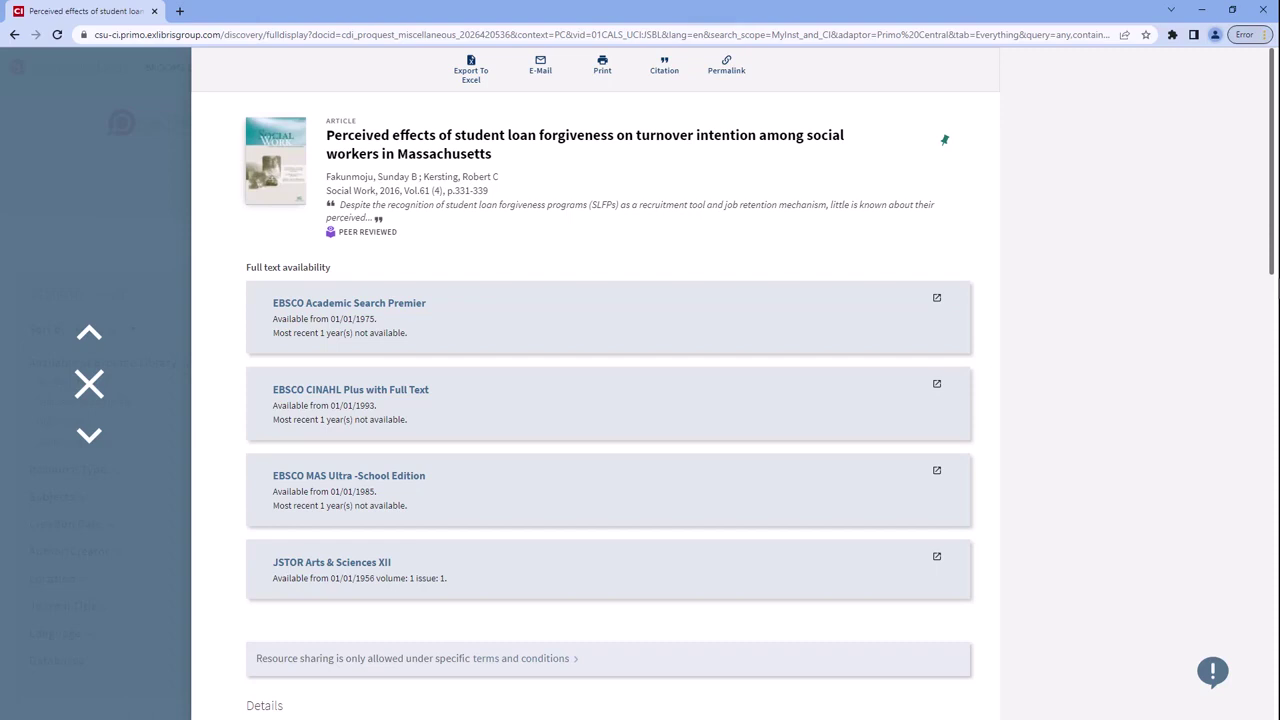
left_click(660, 84)
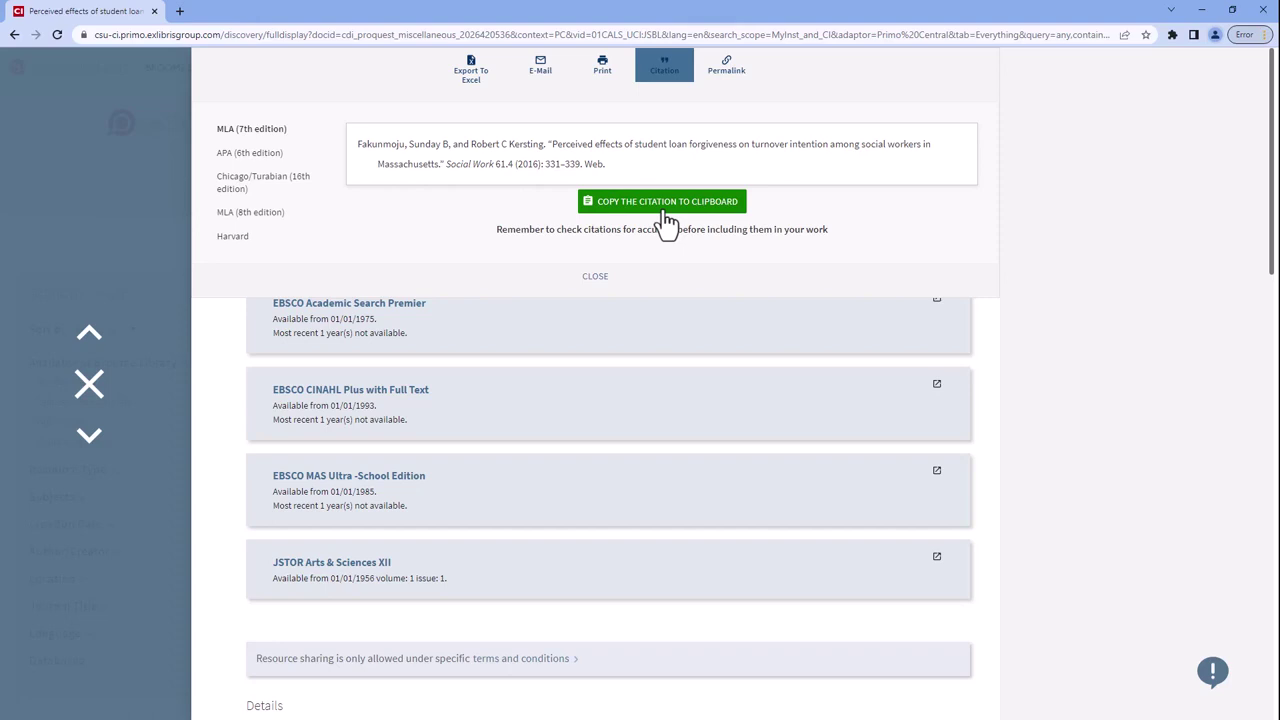
left_click(732, 86)
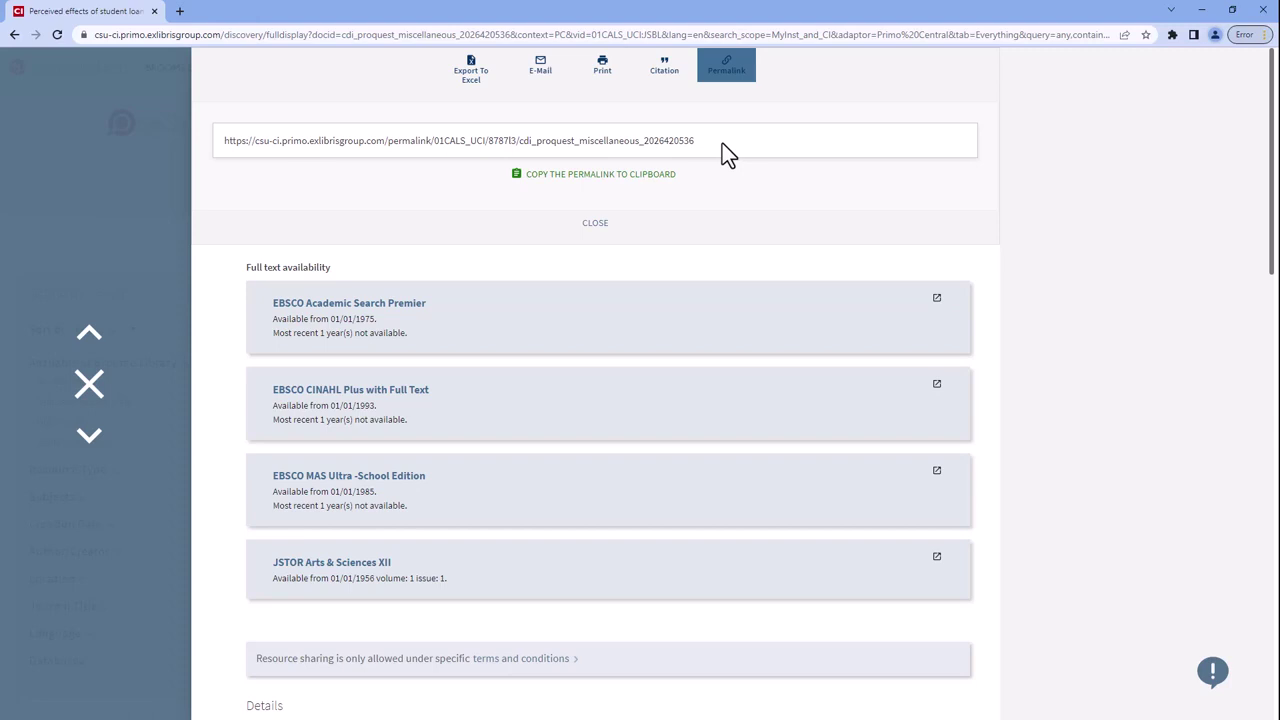
left_click(92, 398)
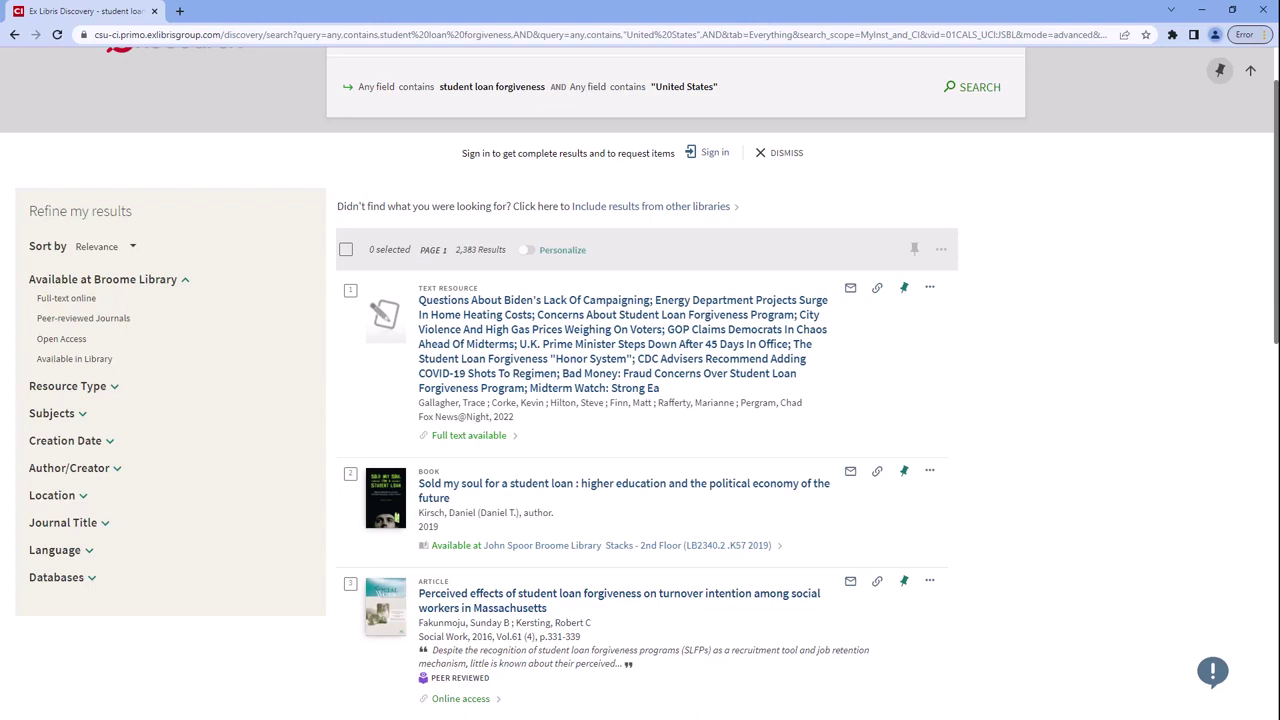
Examine the resource type, creation date and subject filters available for refining the results.
left_click(170, 389)
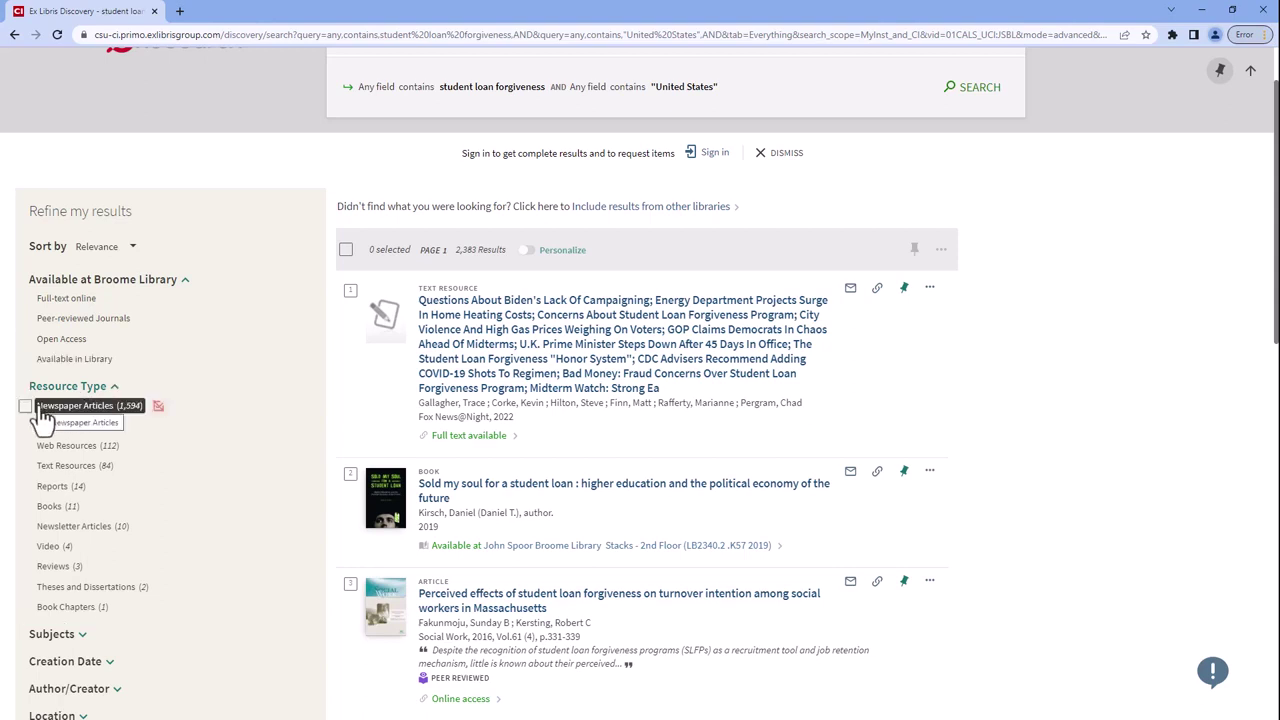
left_click(158, 408)
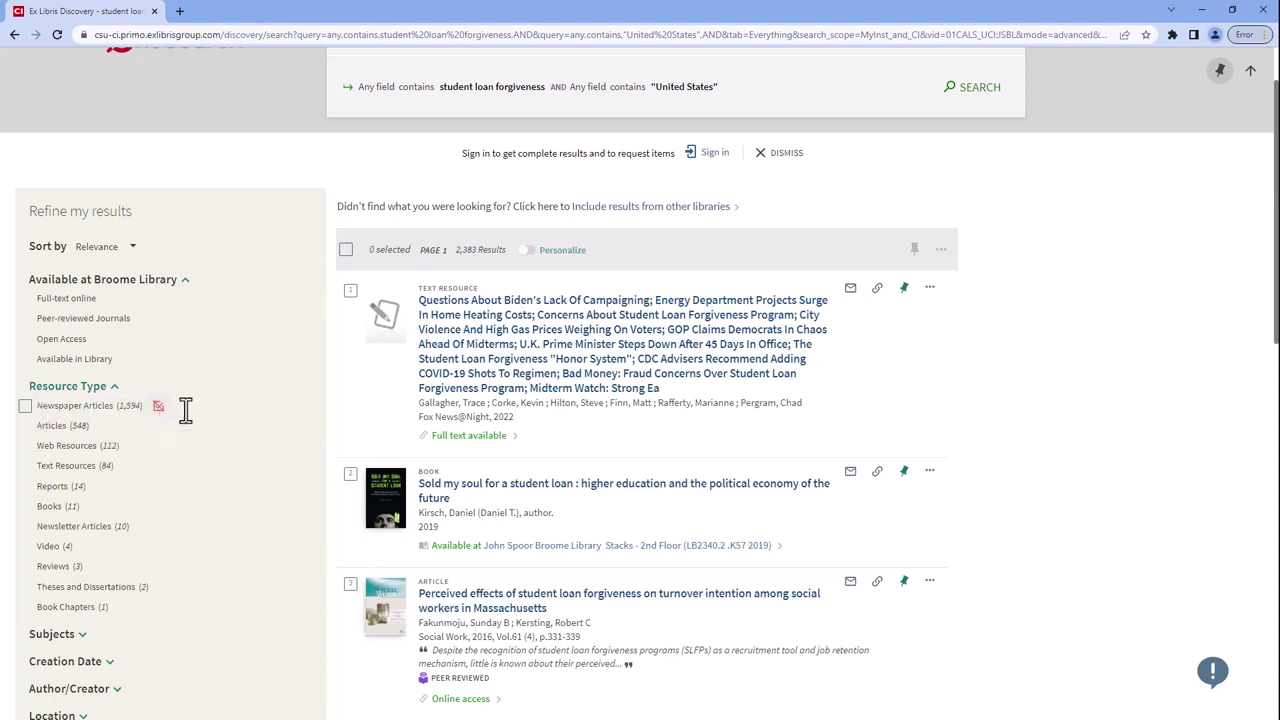
left_click(86, 388)
left_click(90, 442)
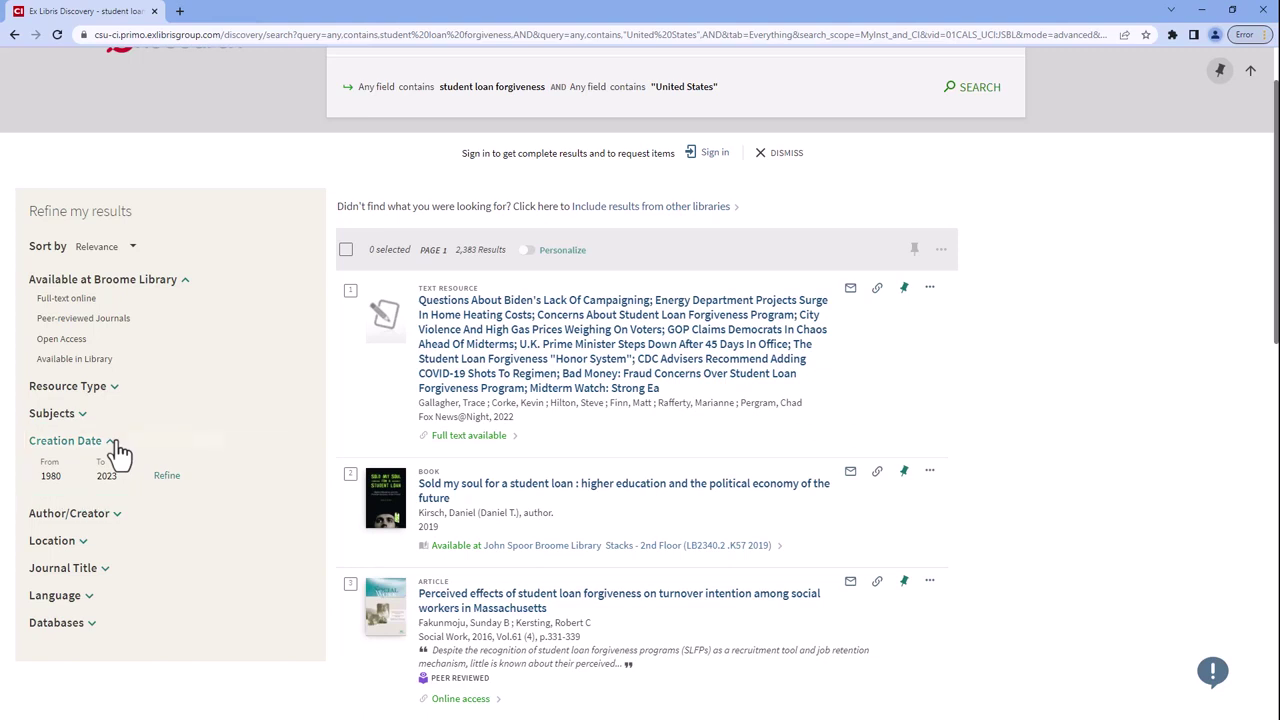
left_click(113, 445)
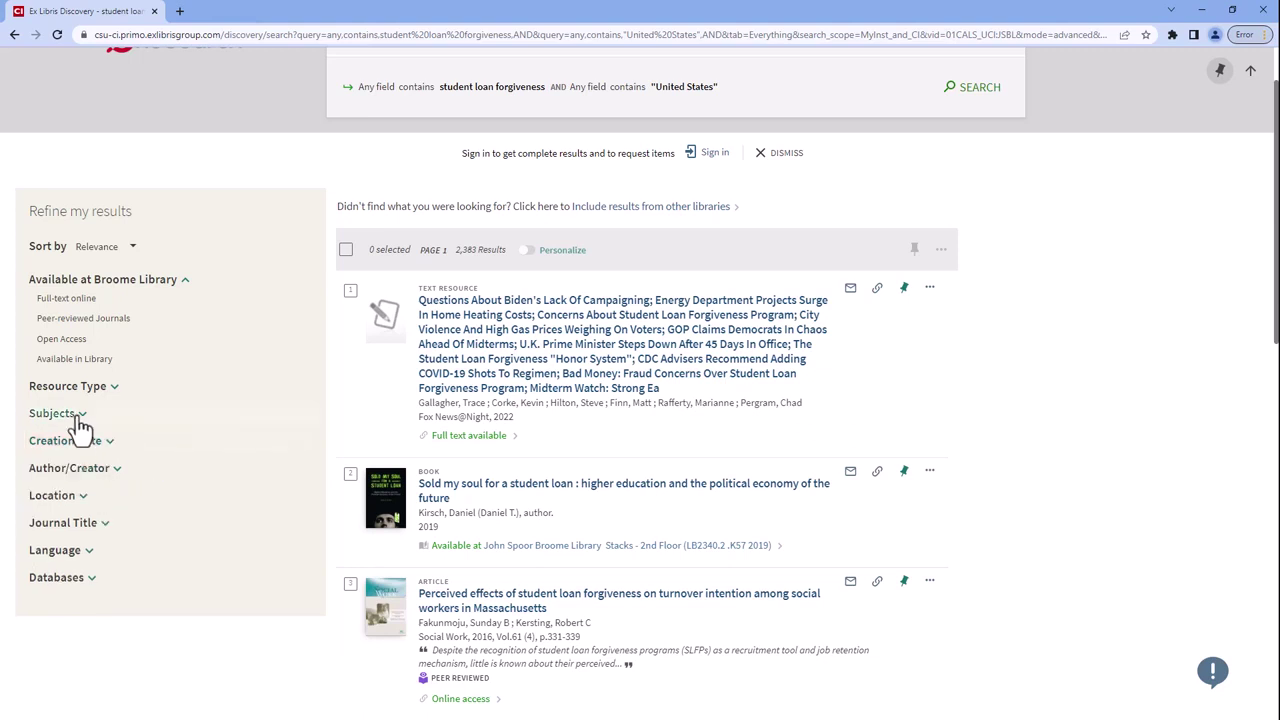
left_click(78, 418)
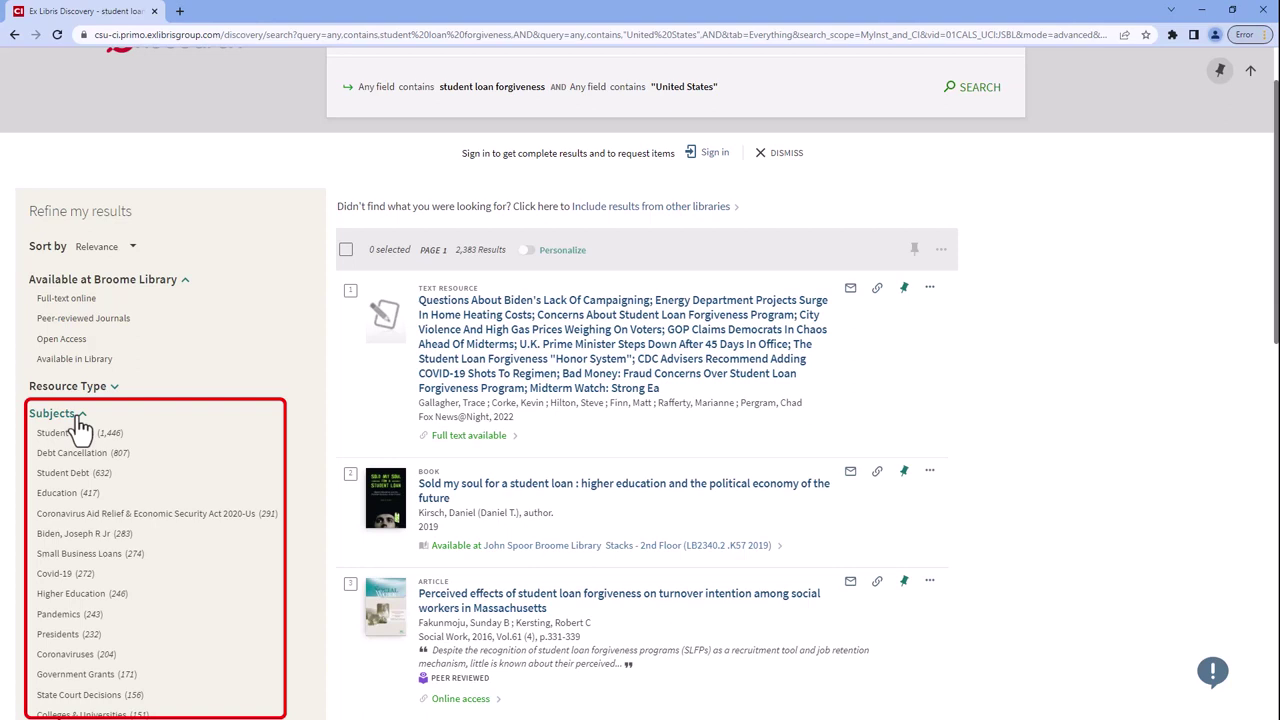
left_click(79, 419)
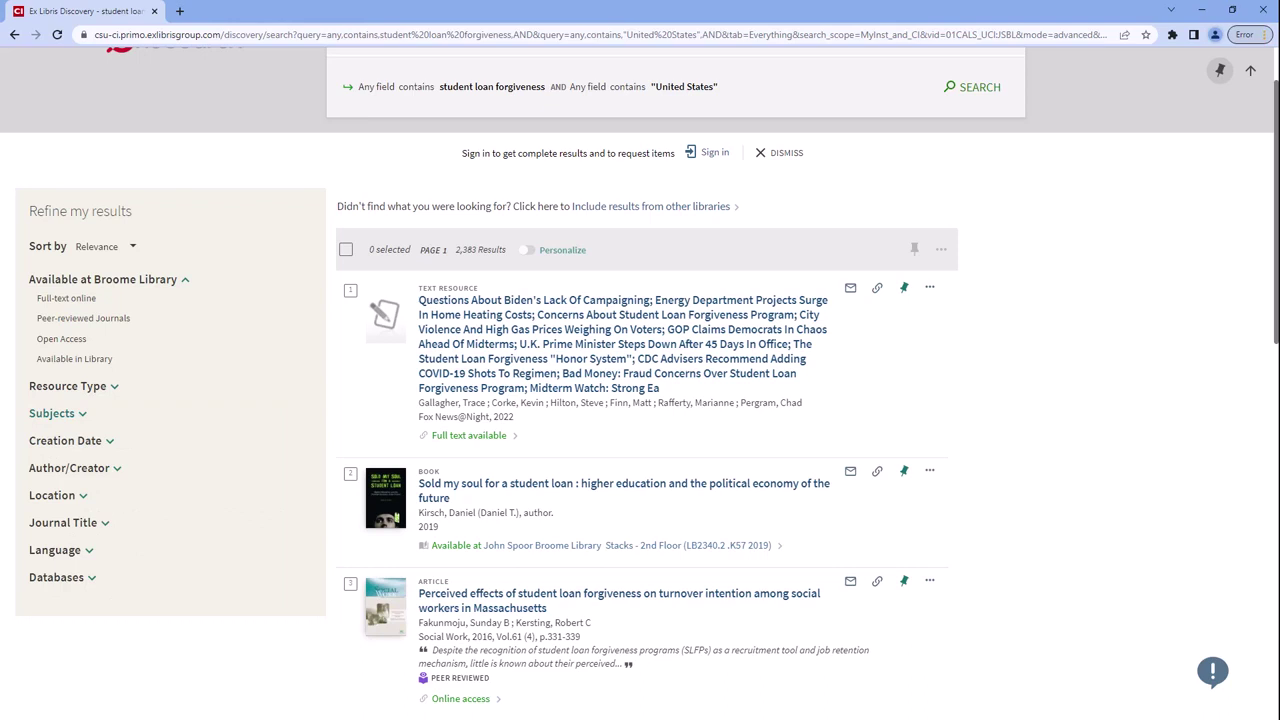
Refine the results to creation dates starting from 2017.
left_click(110, 443)
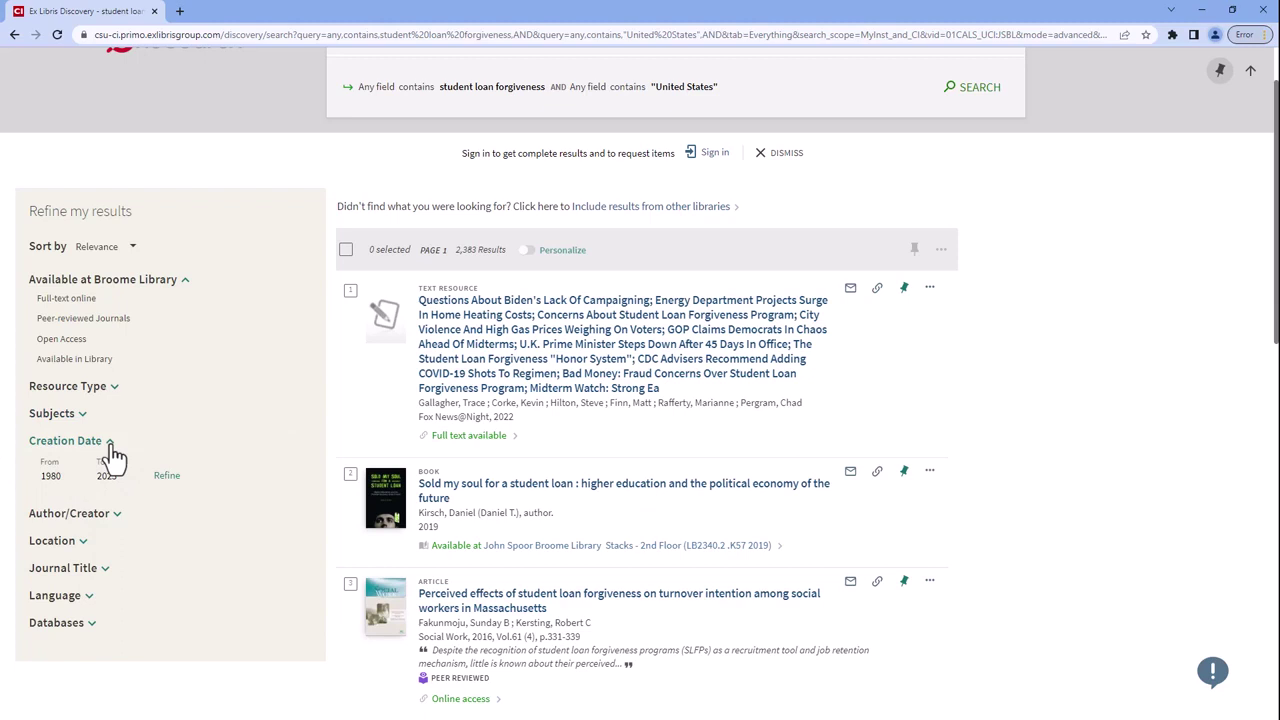
left_click(53, 475)
type("2017")
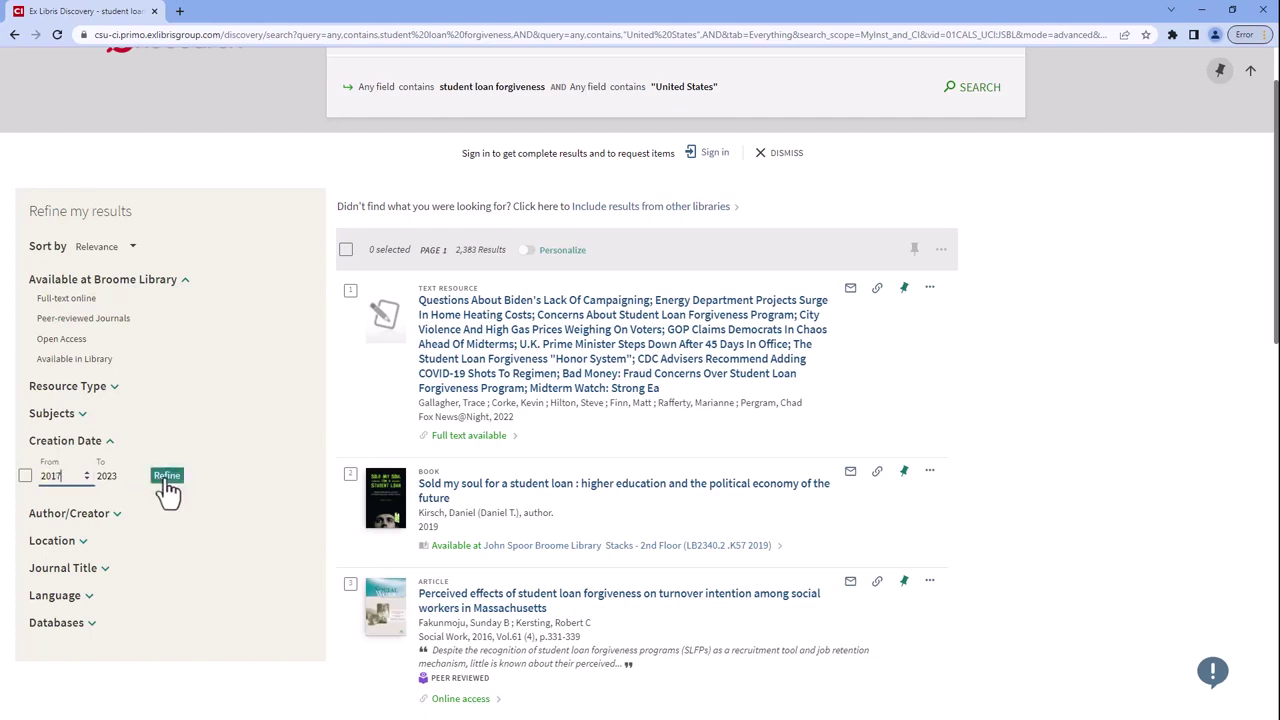
left_click(166, 478)
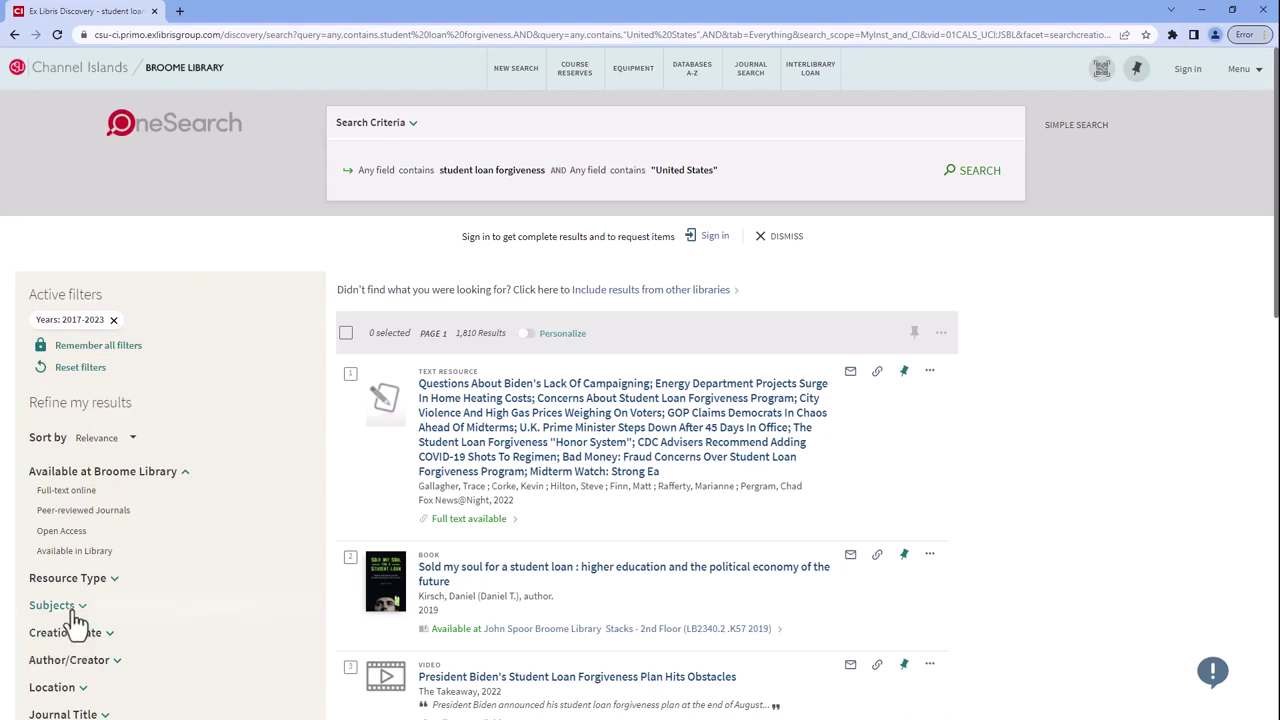
Filter the results by the subjects Student Loans and Debt Cancellation.
left_click(22, 606)
scroll(22, 606, "down", 1)
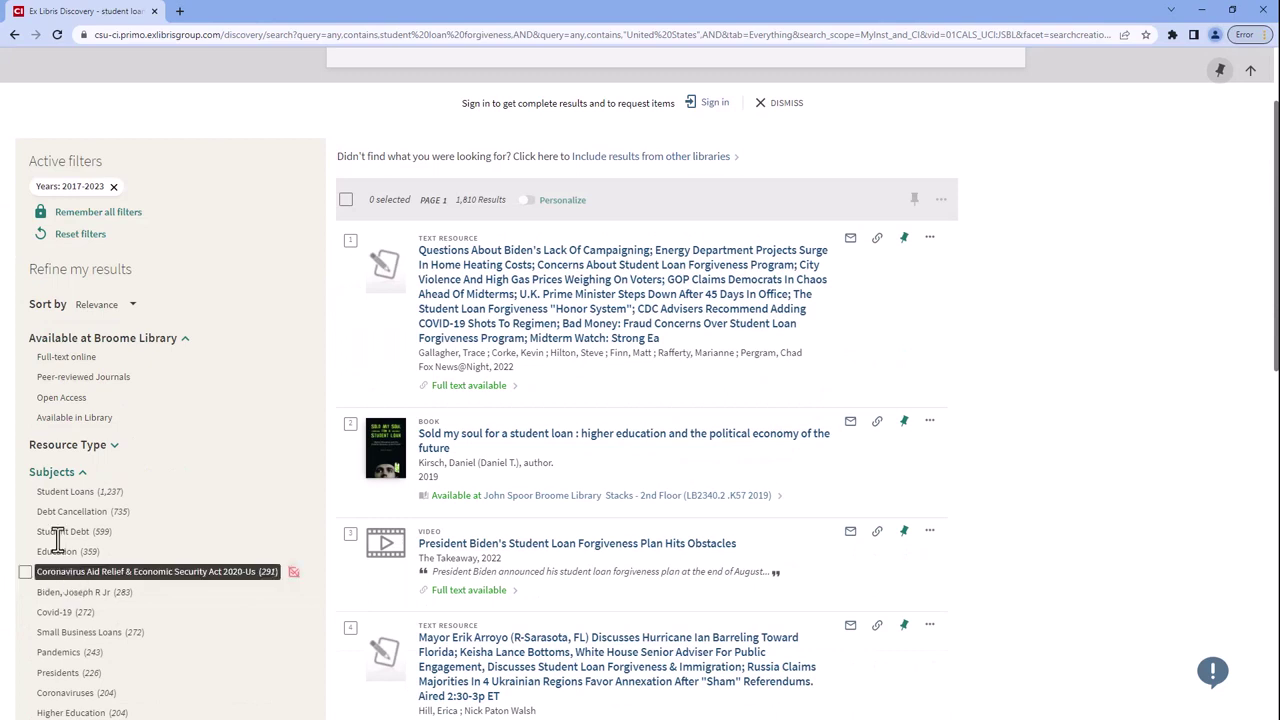
mouse_move(43, 490)
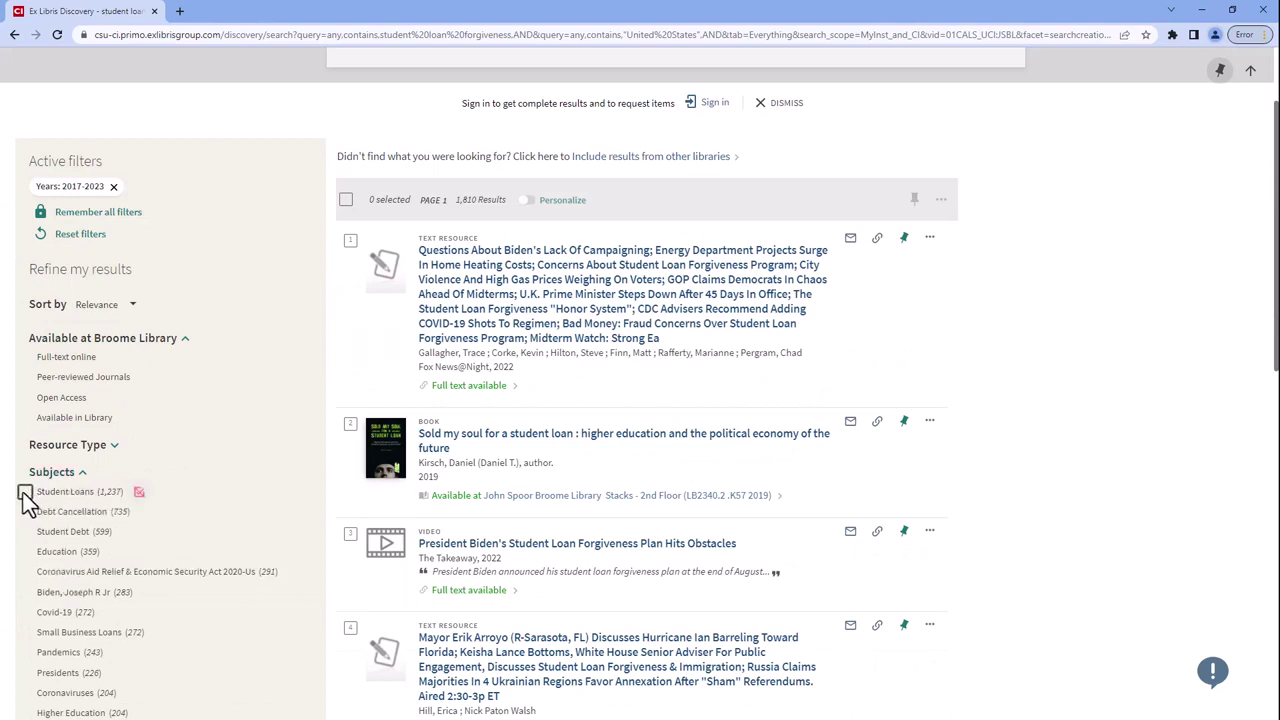
left_click(25, 493)
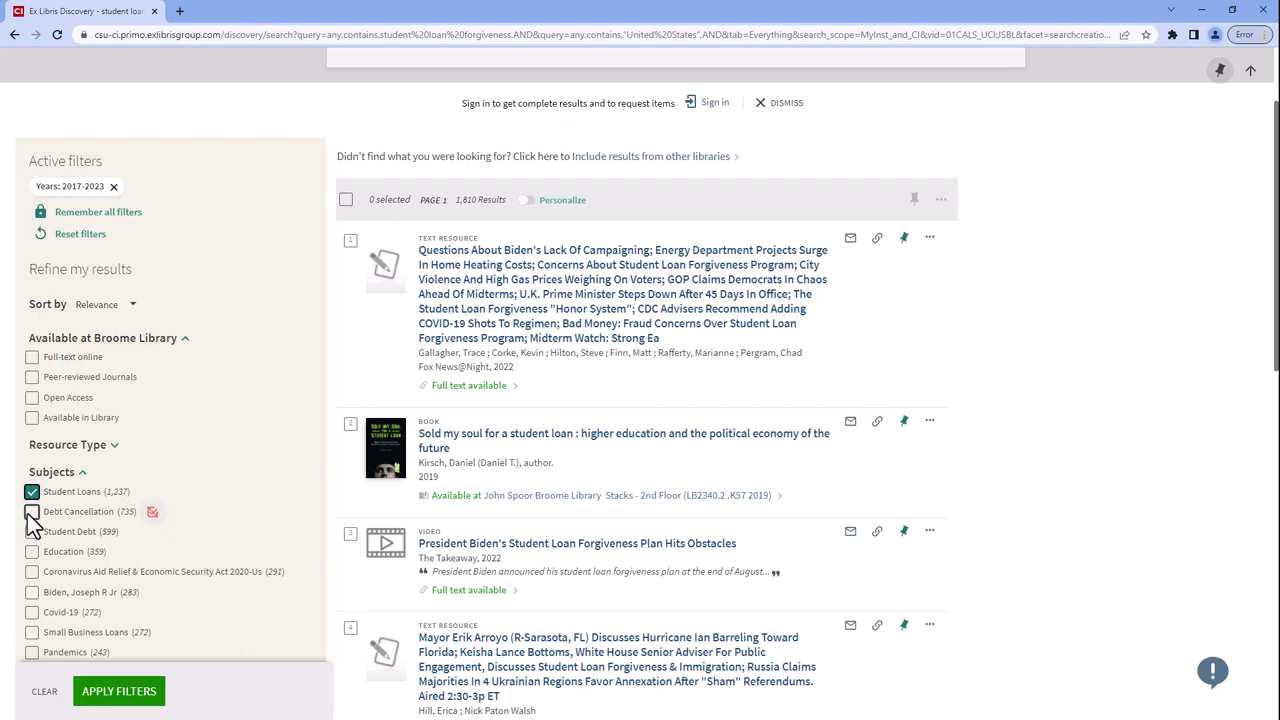
left_click(30, 514)
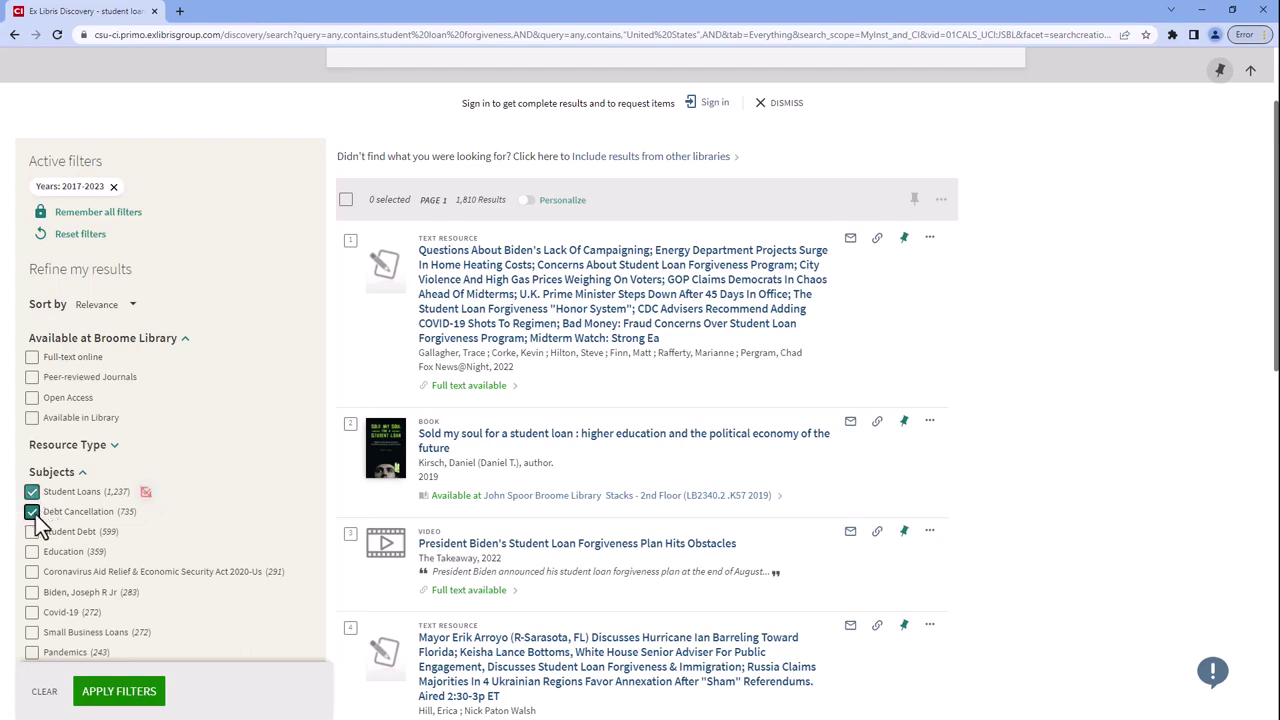
left_click(127, 700)
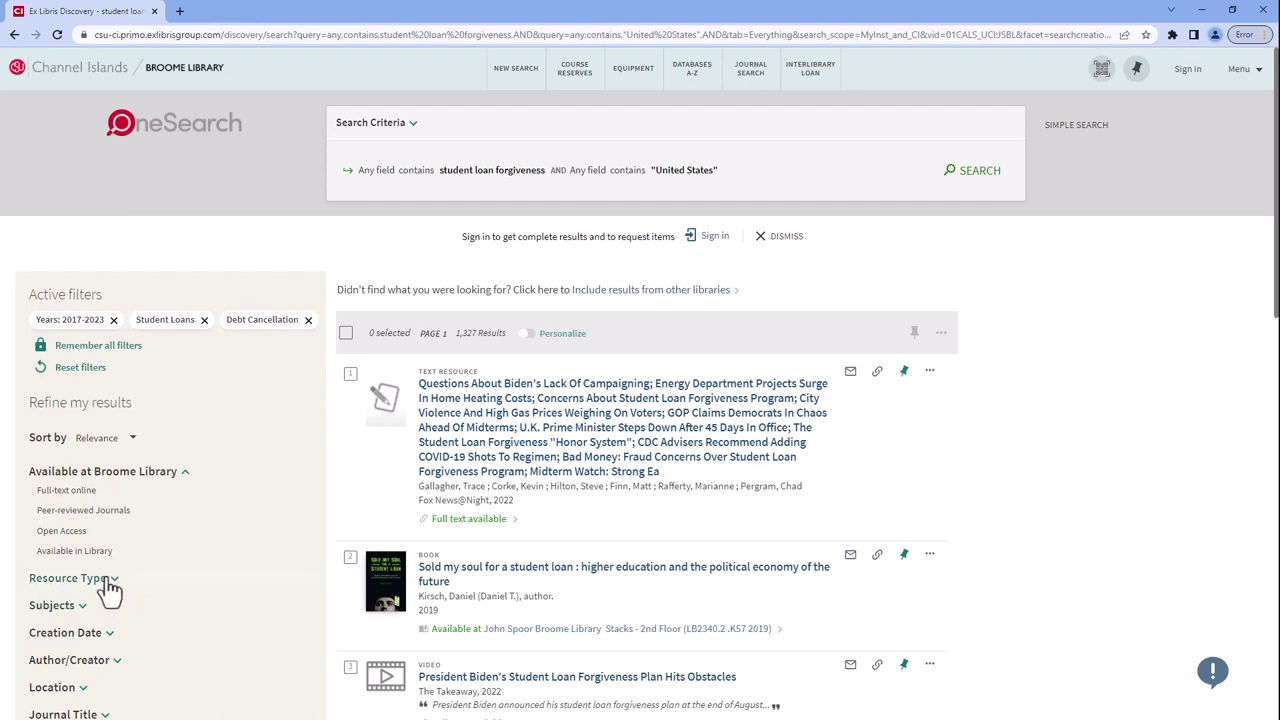
Limit the results to the Books resource type.
left_click(192, 584)
scroll(180, 592, "down", 1)
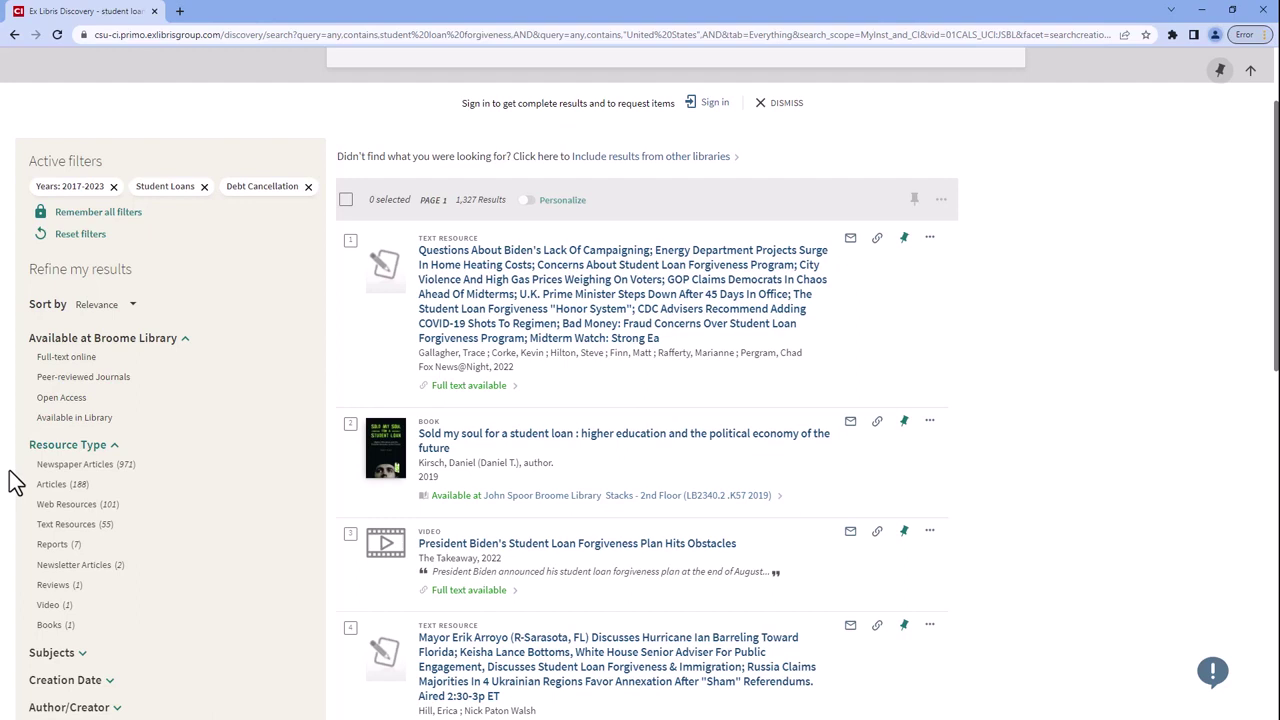
mouse_move(14, 390)
left_click(50, 635)
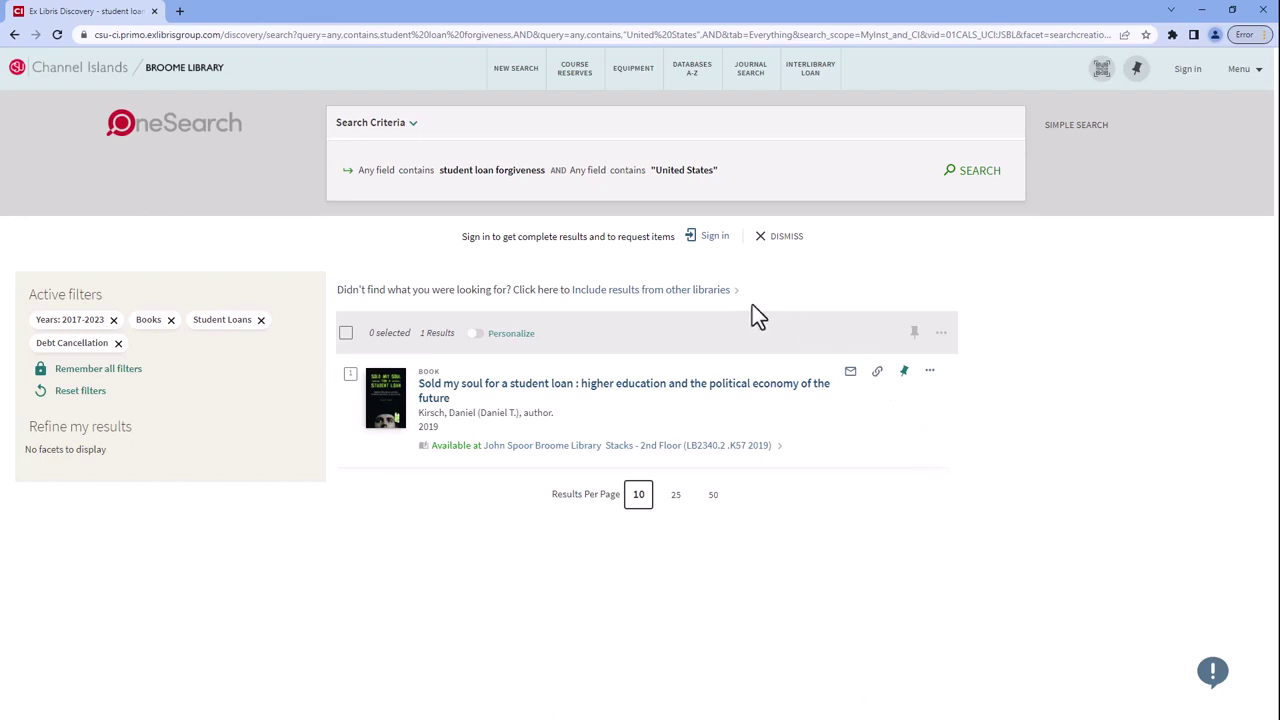
Include results from other libraries and open the request options for the first book, "The distributional effects of student loan forgiveness".
triple_click(636, 300)
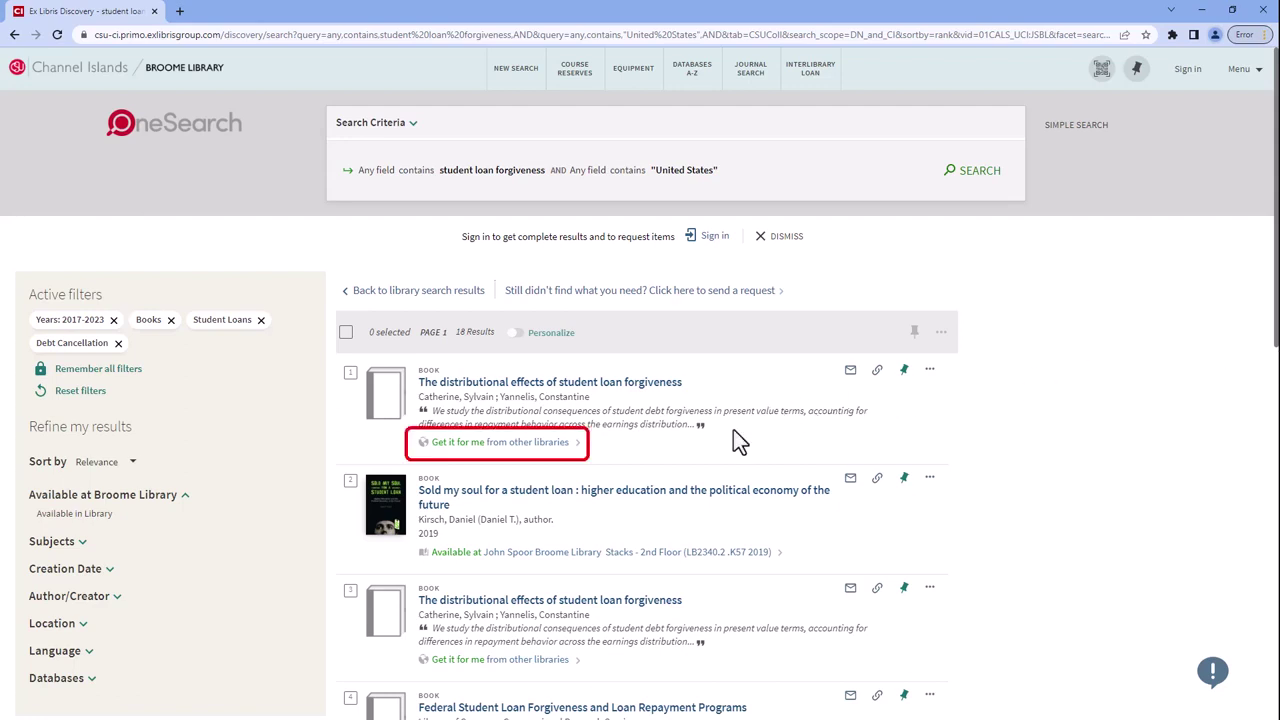
left_click(541, 447)
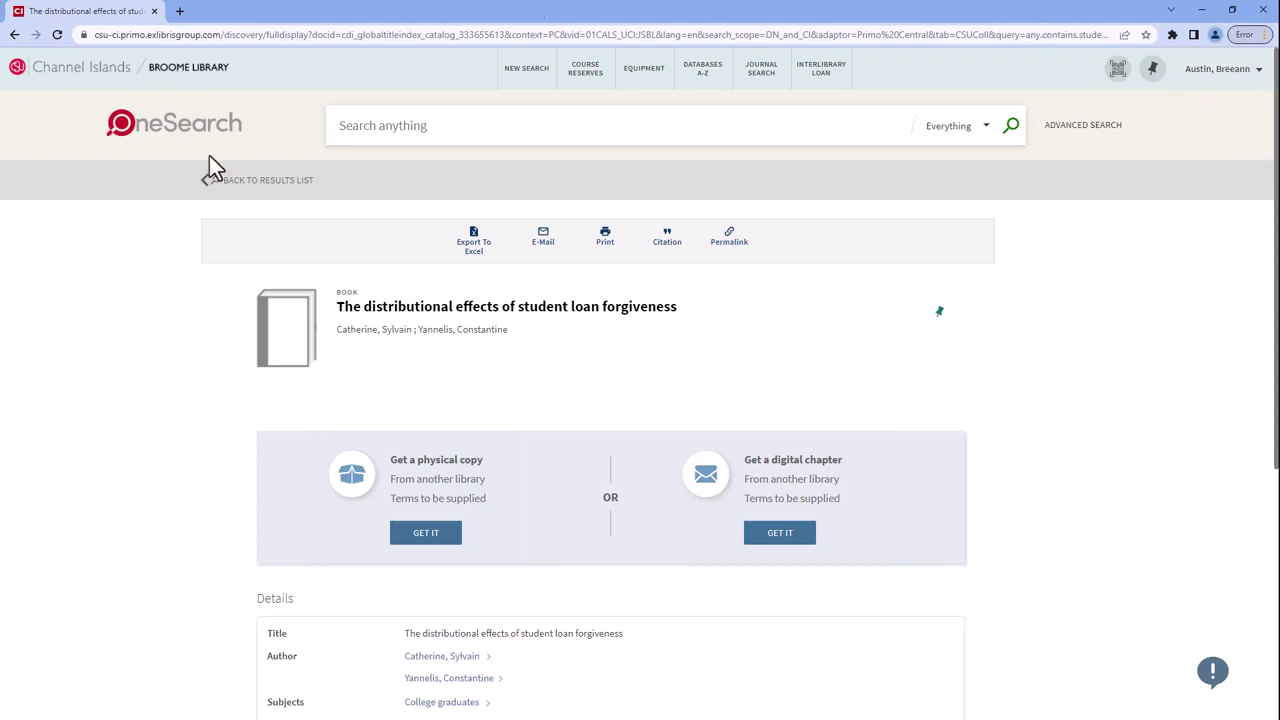
Leave the book record and return to the original library search results.
left_click(236, 192)
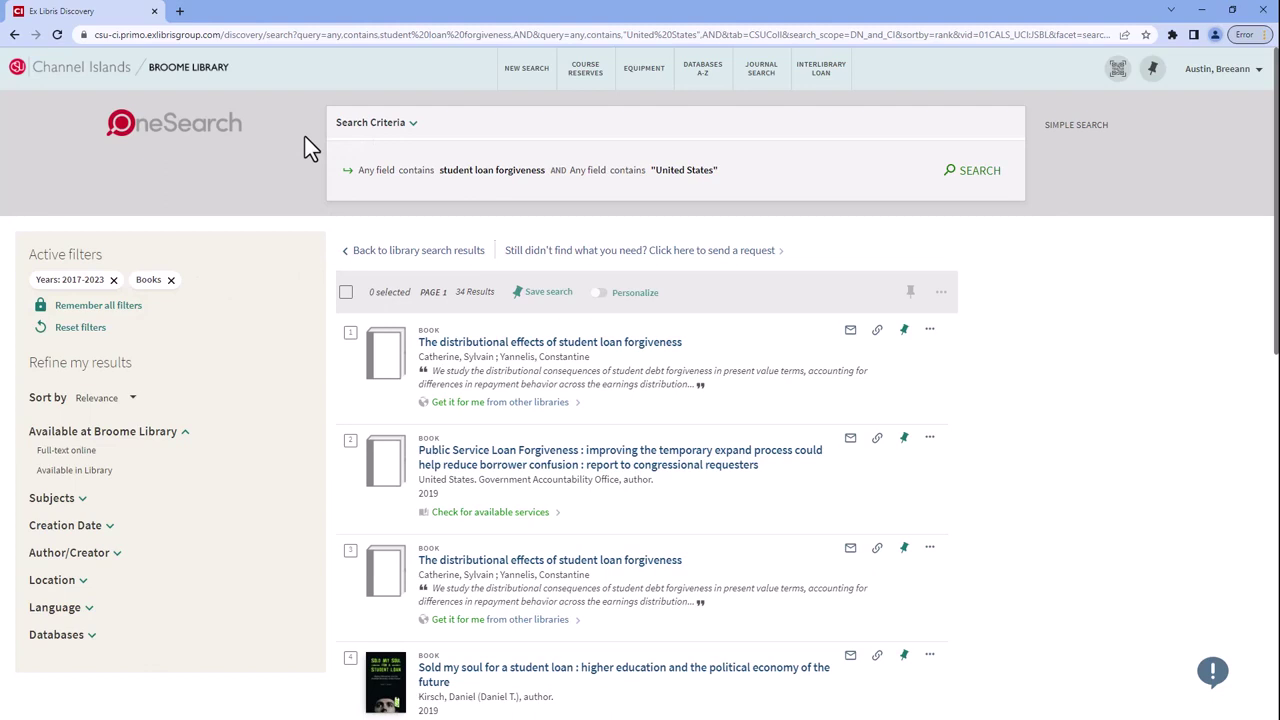
left_click(392, 260)
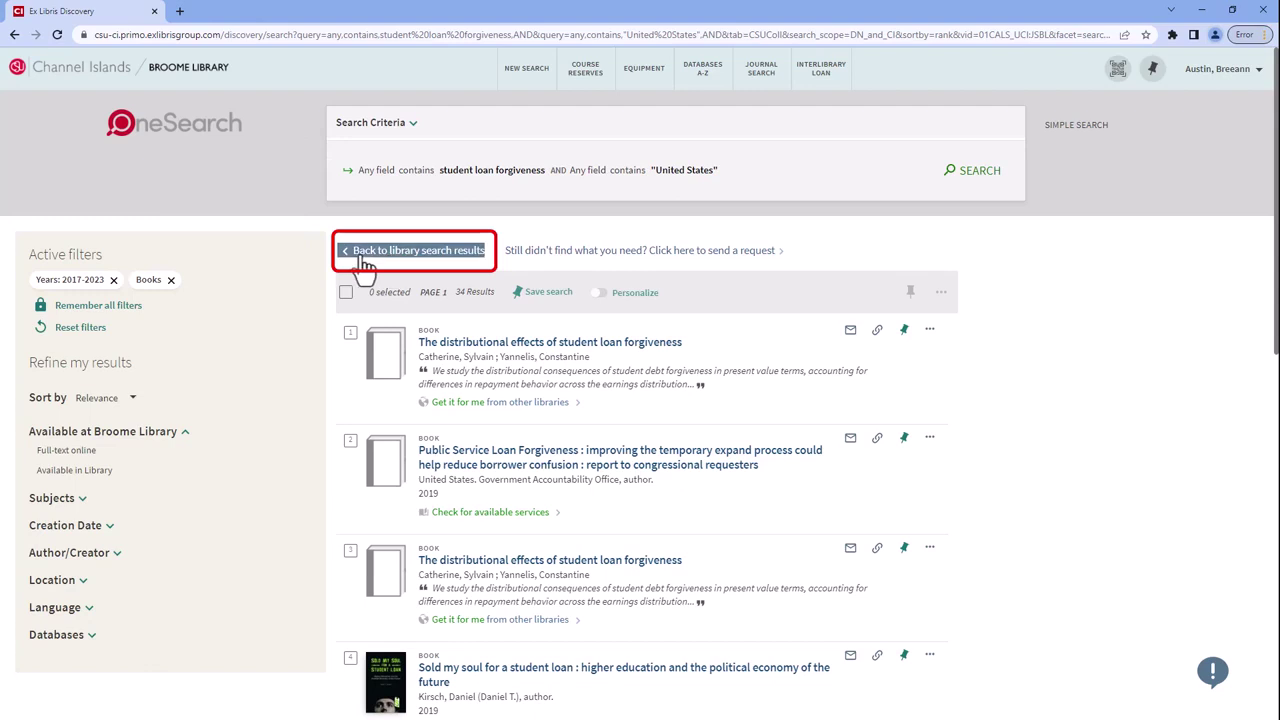